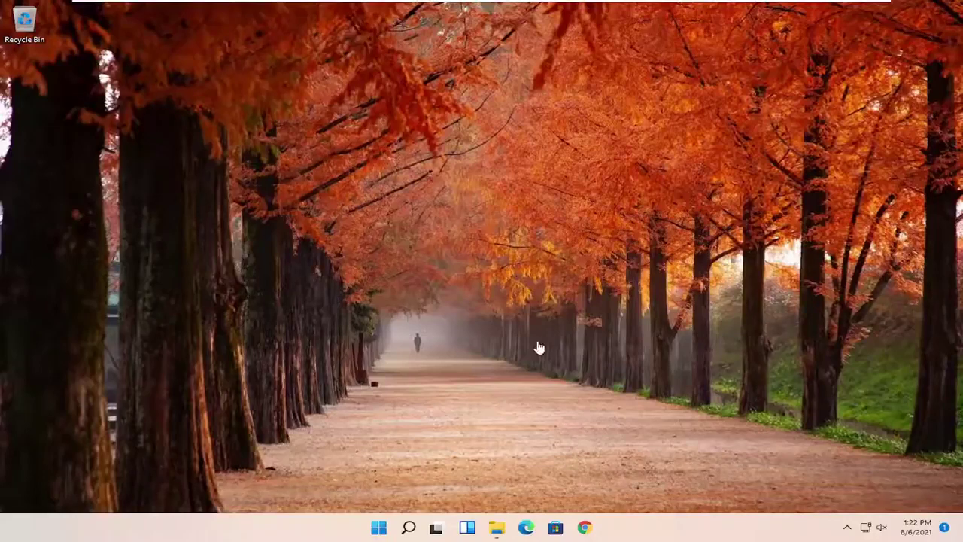
In Chrome, search Google for 'minitool partition wizard free' and open partitionwizard.com
{"action": "left_click", "coordinate": [585, 527]}
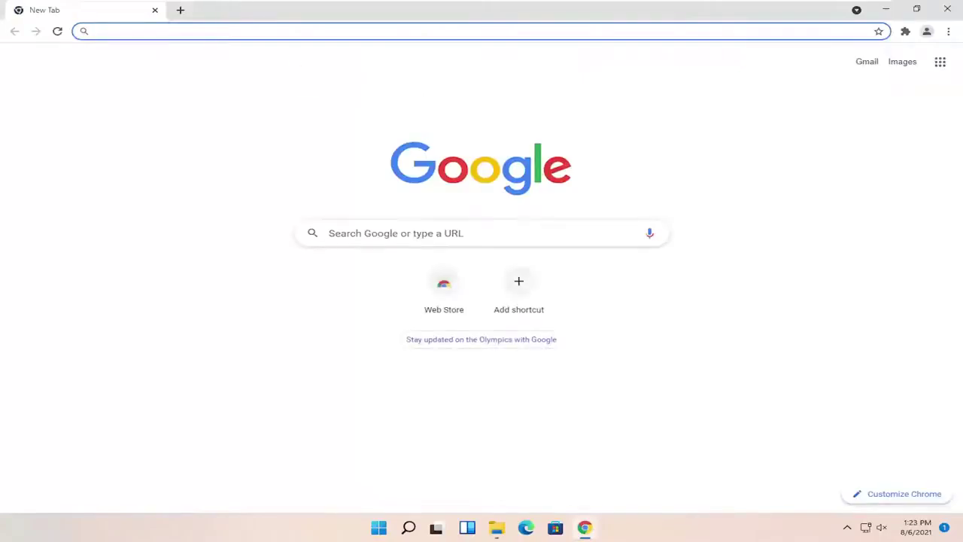
{"action": "type", "text": "minitool partition wizard free"}
{"action": "key", "text": "Return"}
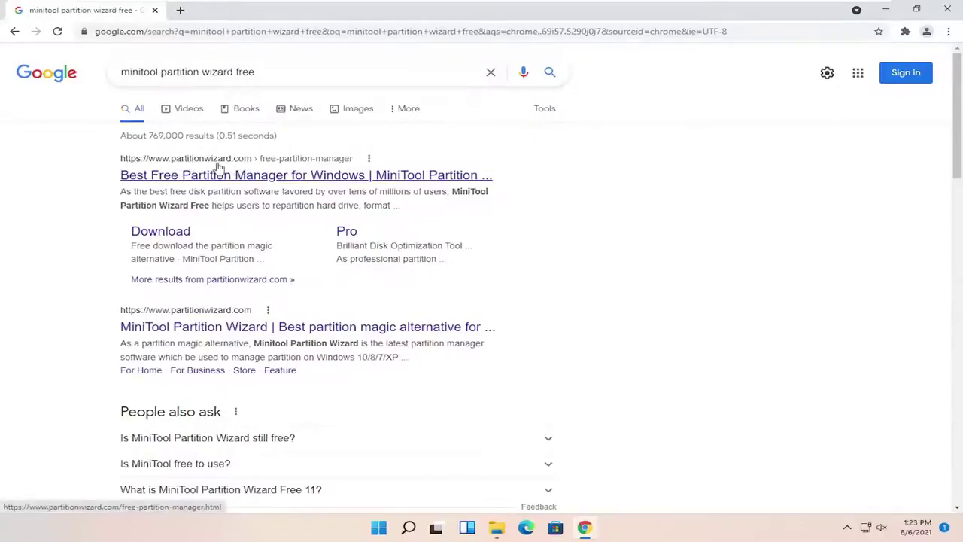
{"action": "left_click", "coordinate": [195, 174]}
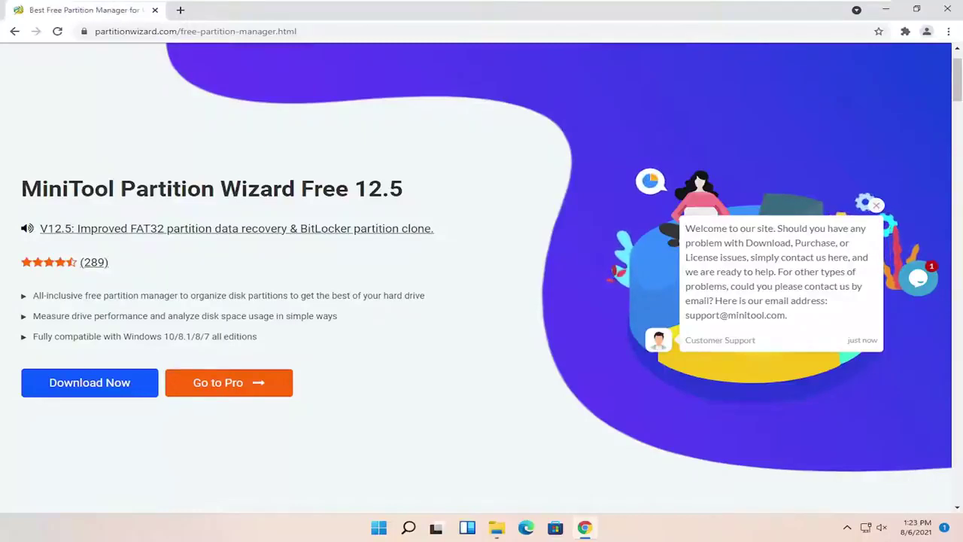
Download the Partition Wizard Free installer (pw1205) and run it from the download bar
{"action": "left_click", "coordinate": [96, 386]}
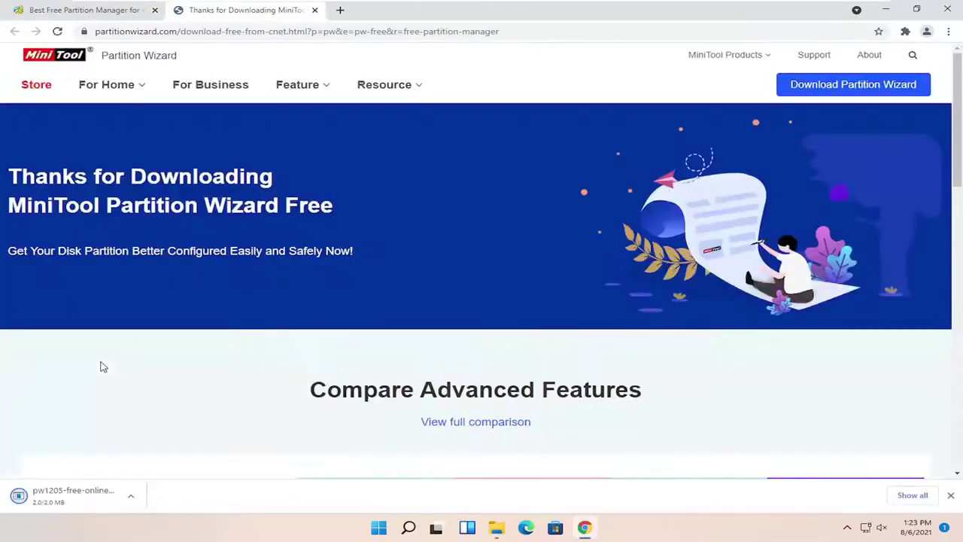
{"action": "scroll", "coordinate": [103, 366], "scroll_direction": "down", "scroll_amount": 2}
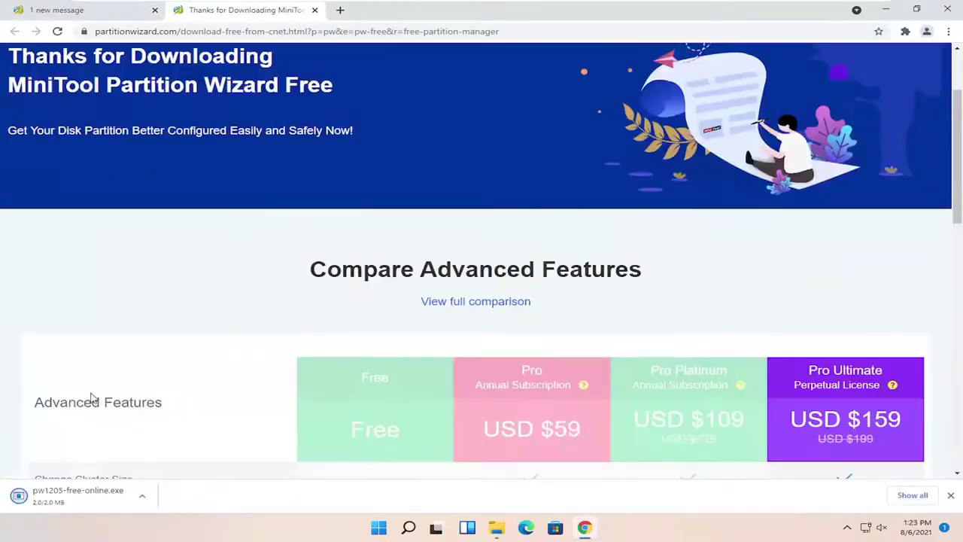
{"action": "left_click", "coordinate": [41, 502]}
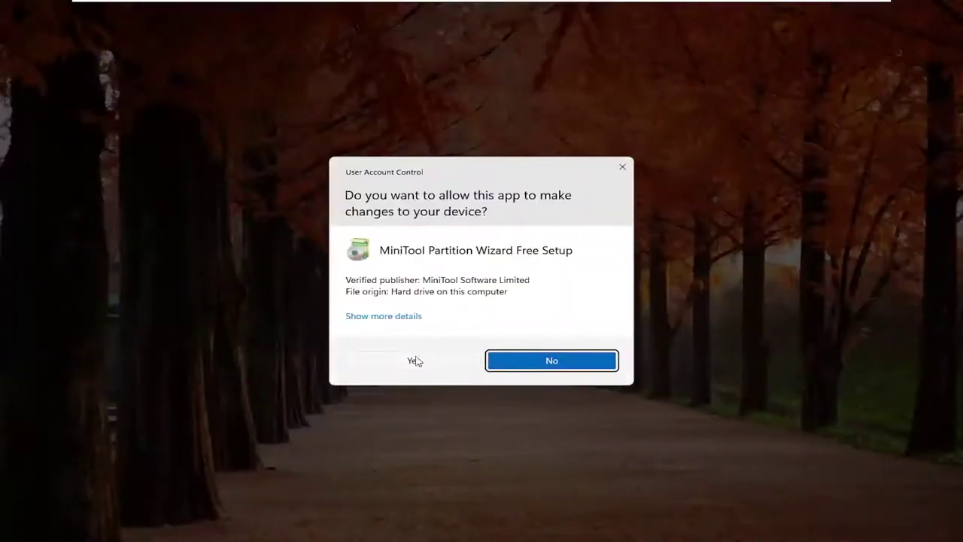
Install Partition Wizard Free in English to the default folder, without ShadowMaker or the improvement program
{"action": "left_click", "coordinate": [414, 362]}
{"action": "left_click", "coordinate": [882, 7]}
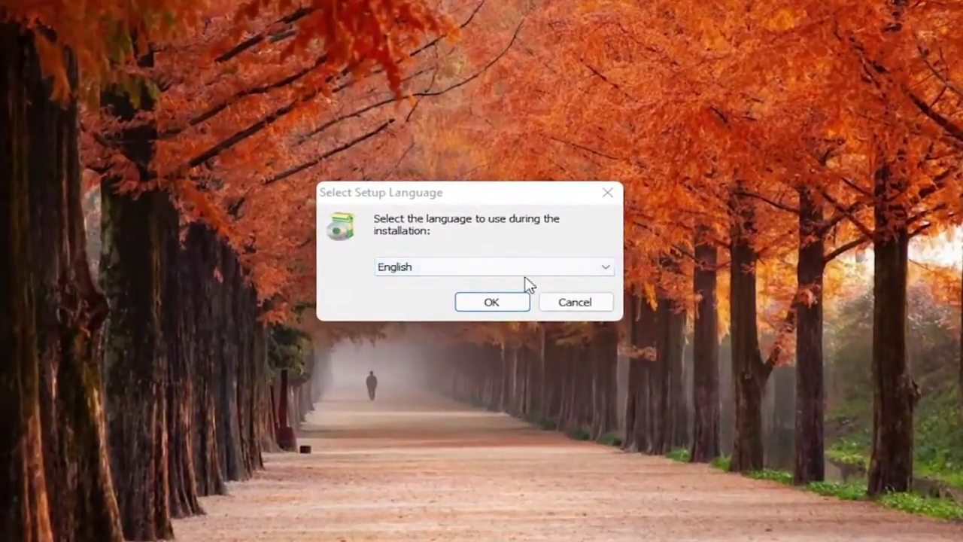
{"action": "left_click", "coordinate": [491, 302]}
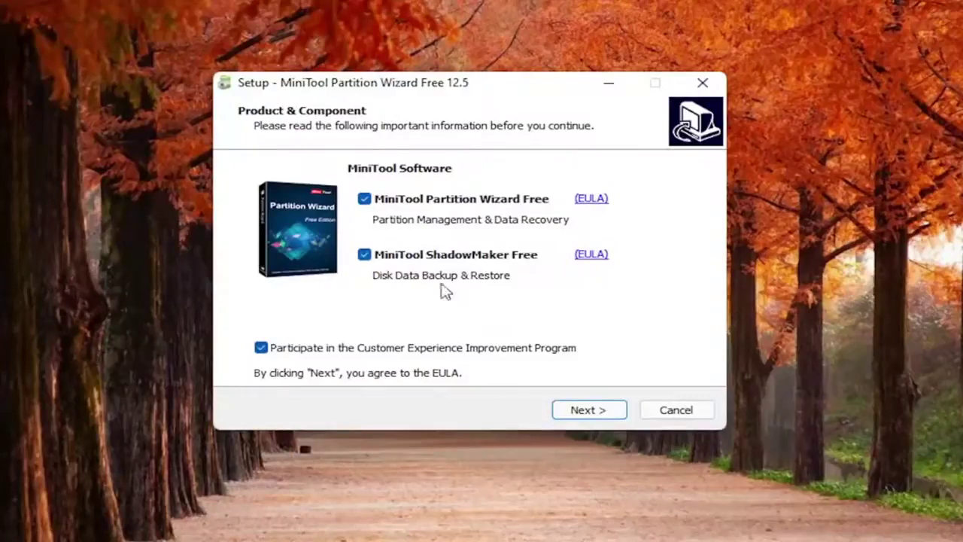
{"action": "left_click", "coordinate": [364, 256]}
{"action": "left_click", "coordinate": [280, 354]}
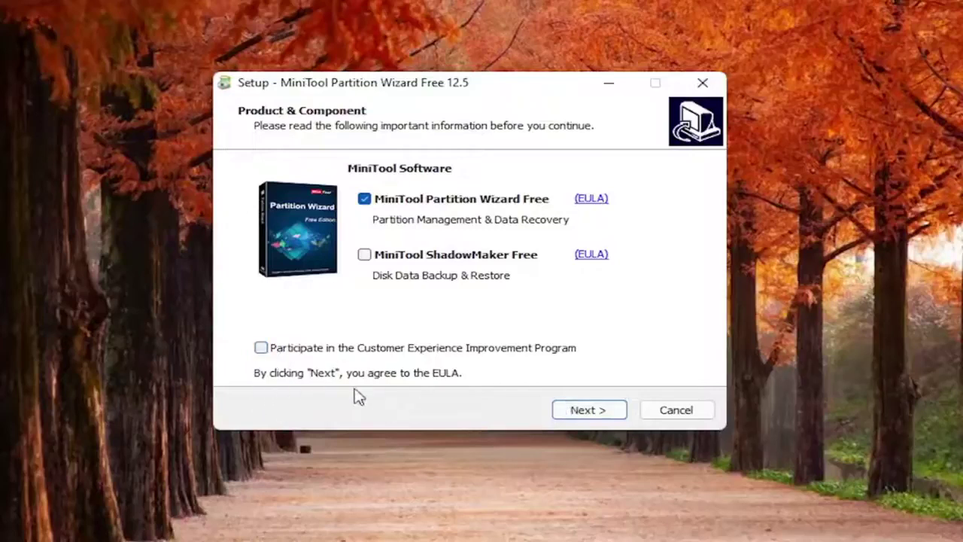
{"action": "left_click", "coordinate": [585, 415]}
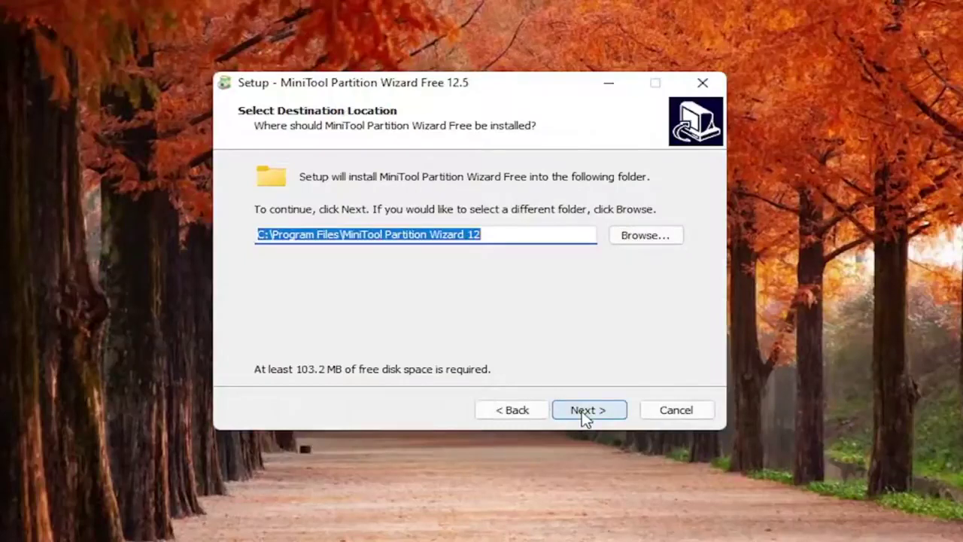
{"action": "left_click", "coordinate": [586, 416]}
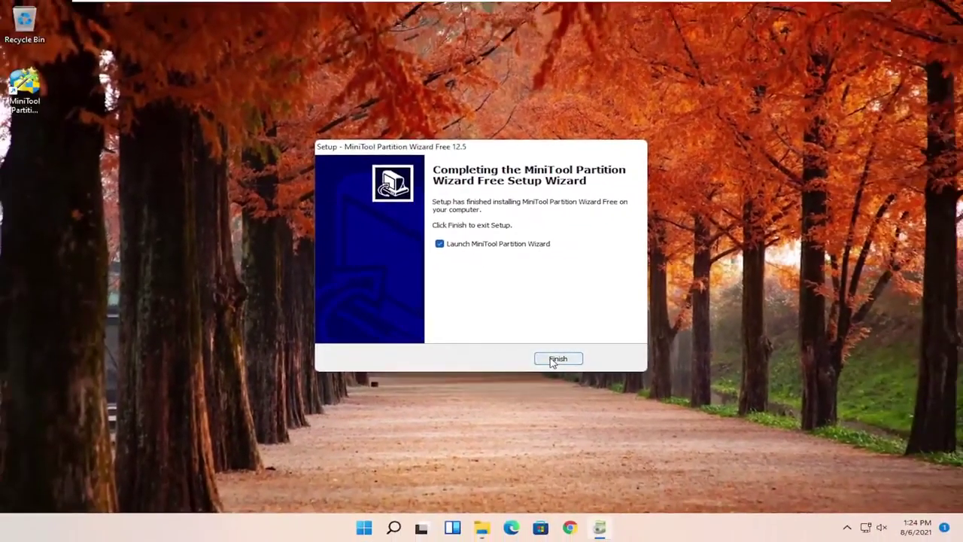
Launch Partition Wizard, dismiss the ad, and create a 'New Volume' partition on the 50 MB unallocated space
{"action": "left_click", "coordinate": [557, 361]}
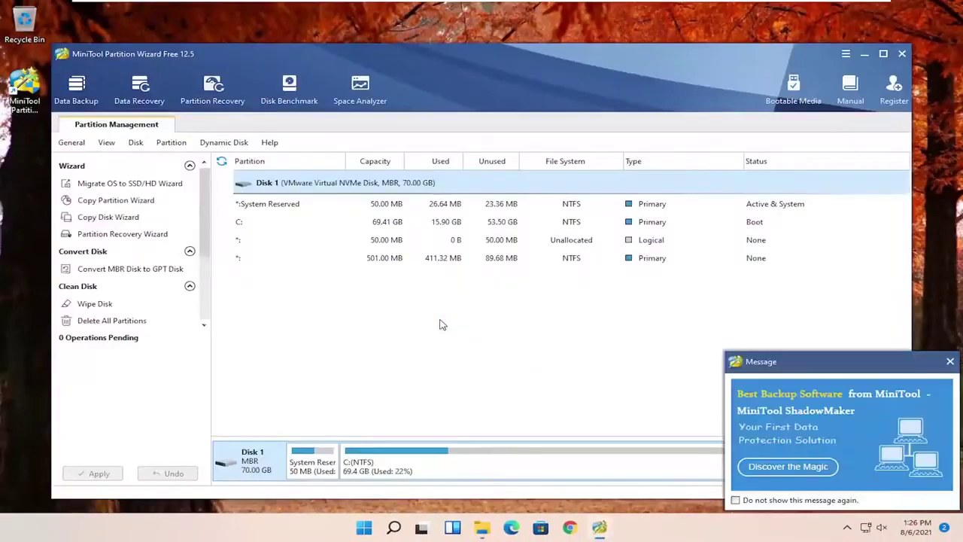
{"action": "left_click", "coordinate": [949, 363]}
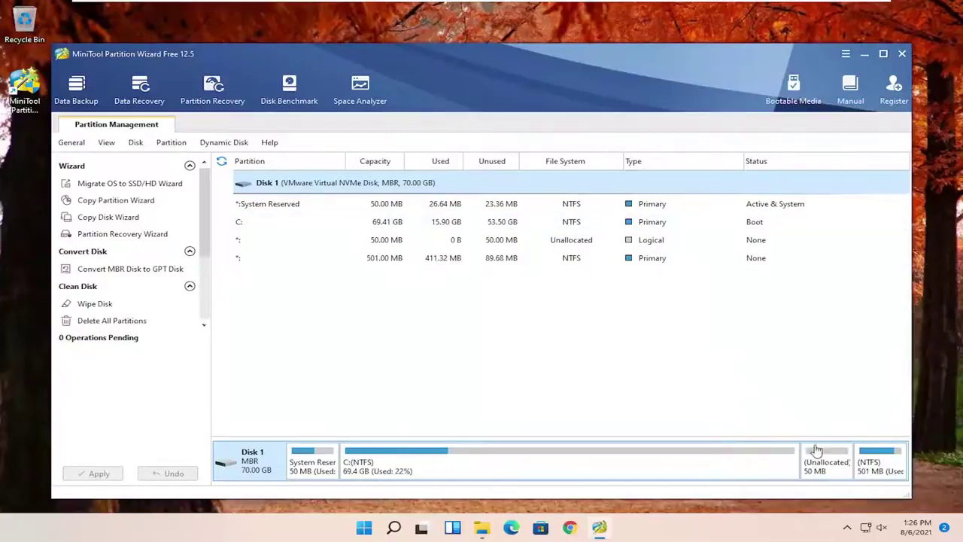
{"action": "left_click", "coordinate": [824, 469]}
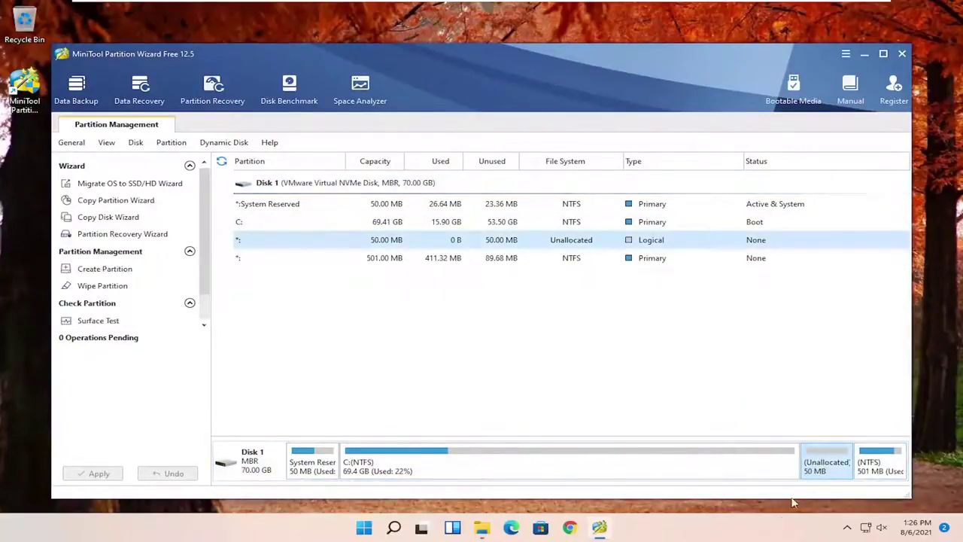
{"action": "right_click", "coordinate": [832, 457]}
{"action": "left_click", "coordinate": [844, 393]}
{"action": "type", "text": "New CV"}
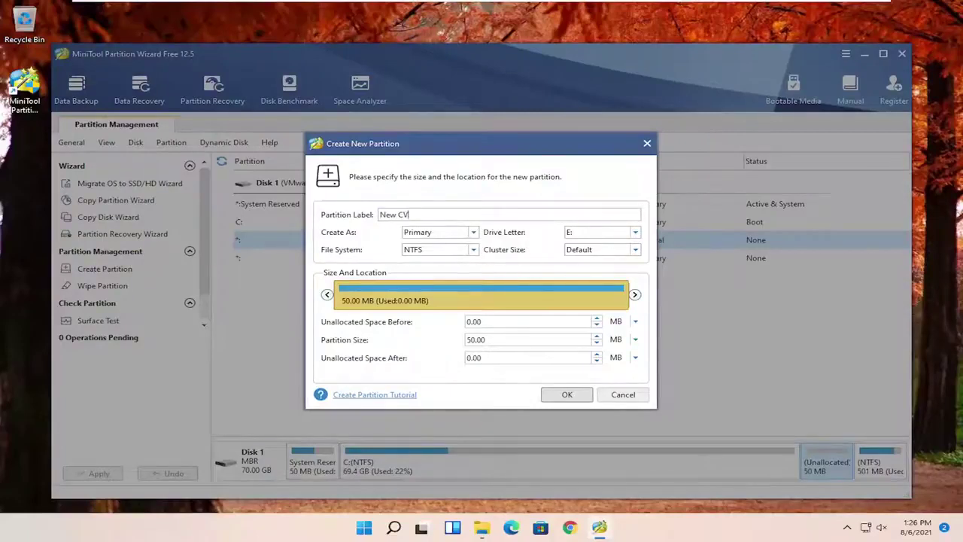
{"action": "key", "text": "BackSpace"}
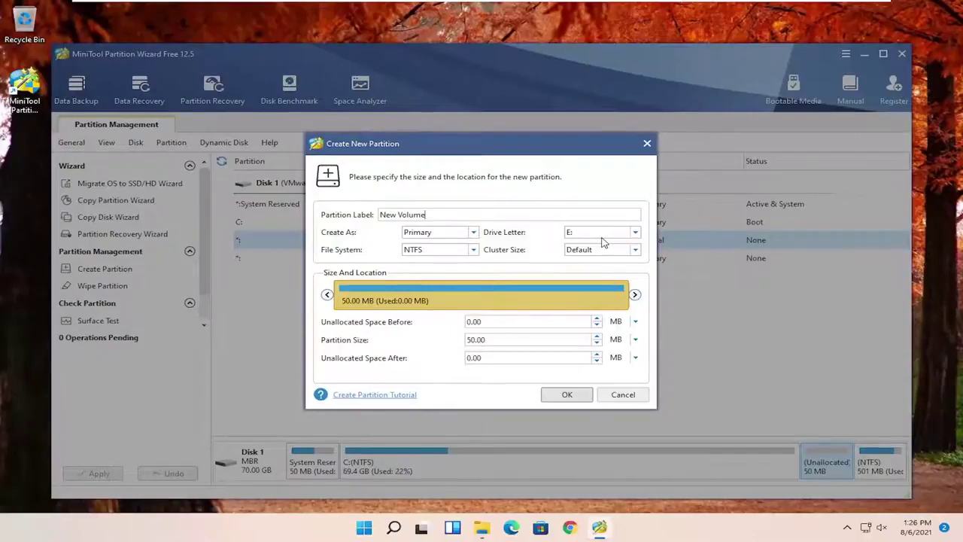
Confirm the E: New Volume partition, apply it to disk, and quit Partition Wizard
{"action": "left_click", "coordinate": [566, 394]}
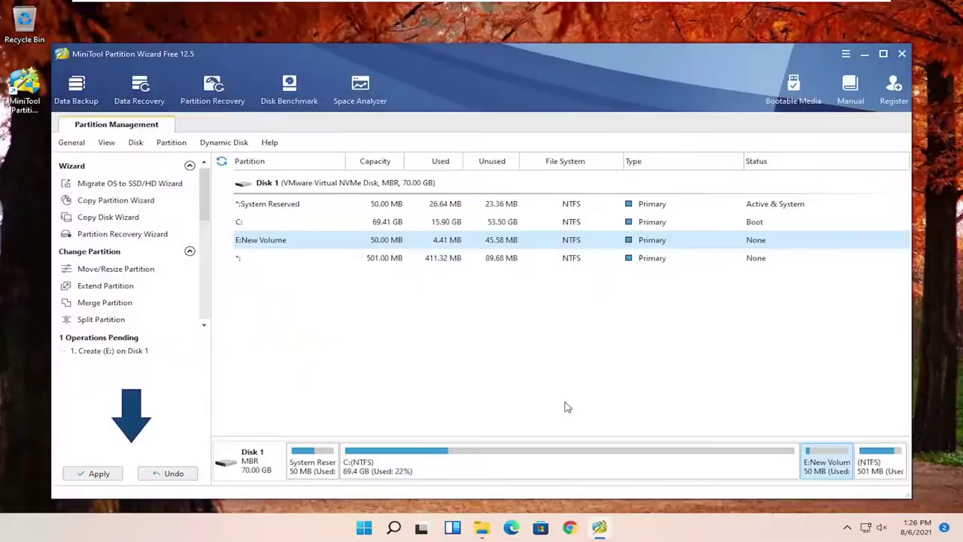
{"action": "left_click", "coordinate": [100, 473]}
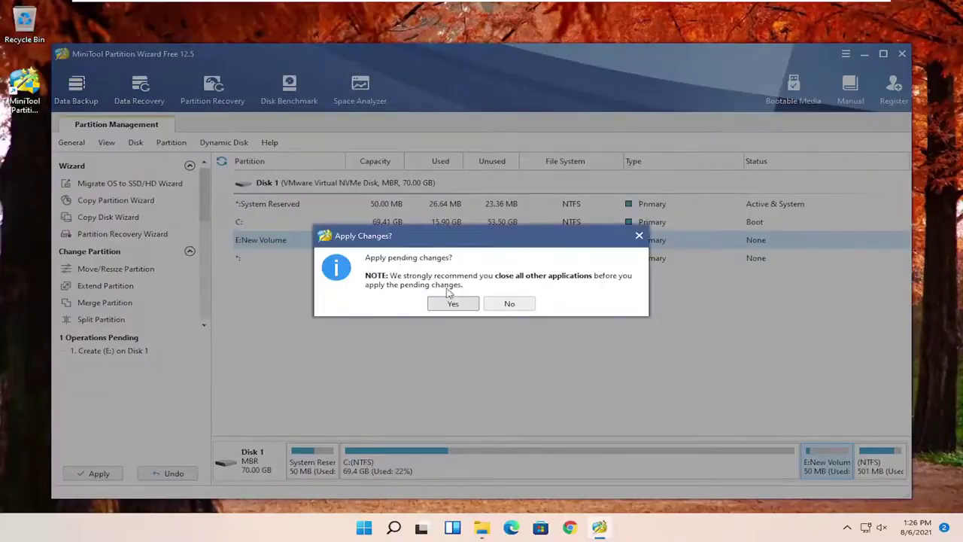
{"action": "left_click", "coordinate": [451, 307]}
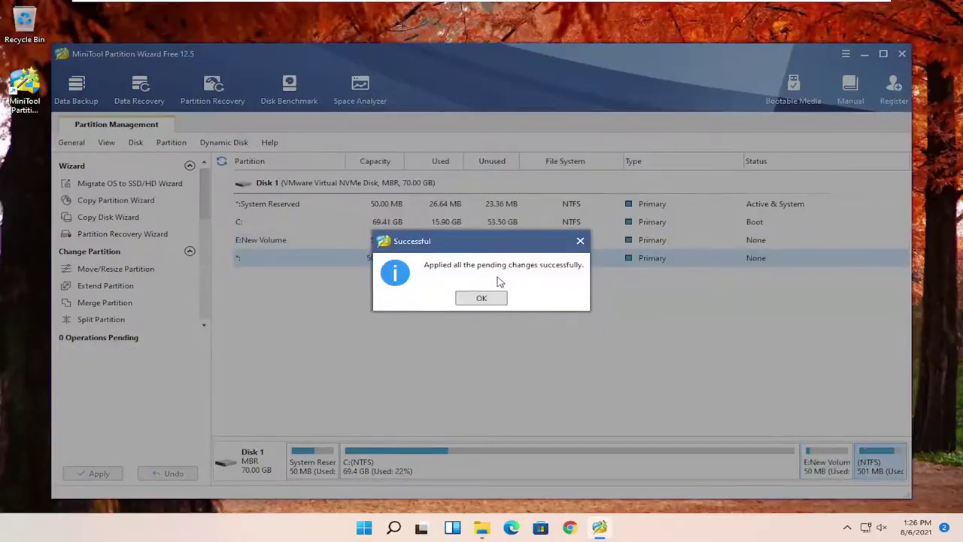
{"action": "left_click", "coordinate": [483, 299]}
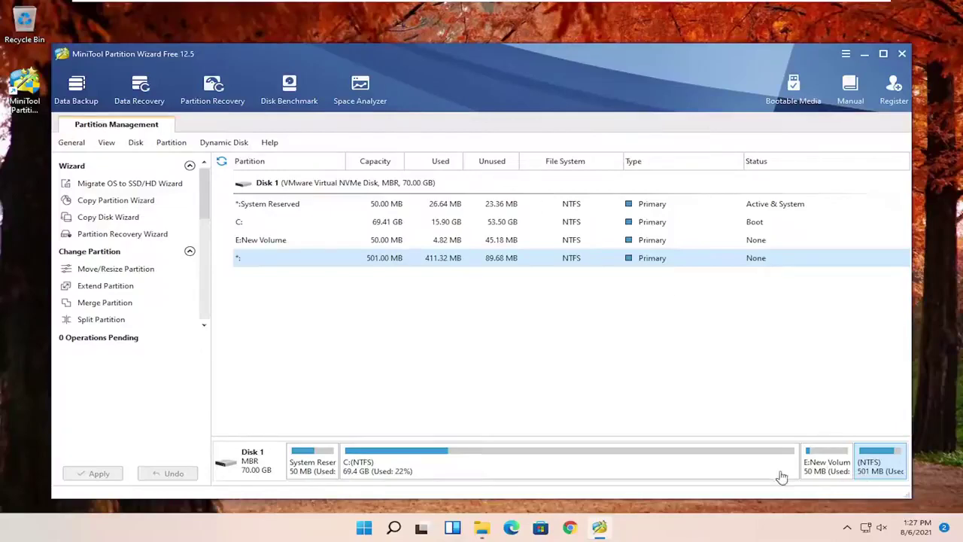
{"action": "left_click", "coordinate": [901, 55]}
{"action": "left_click", "coordinate": [453, 298]}
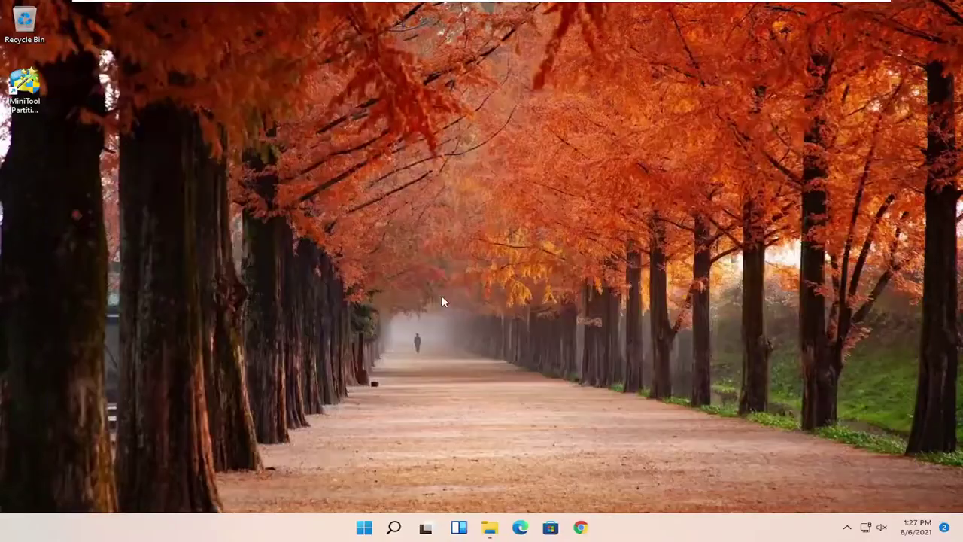